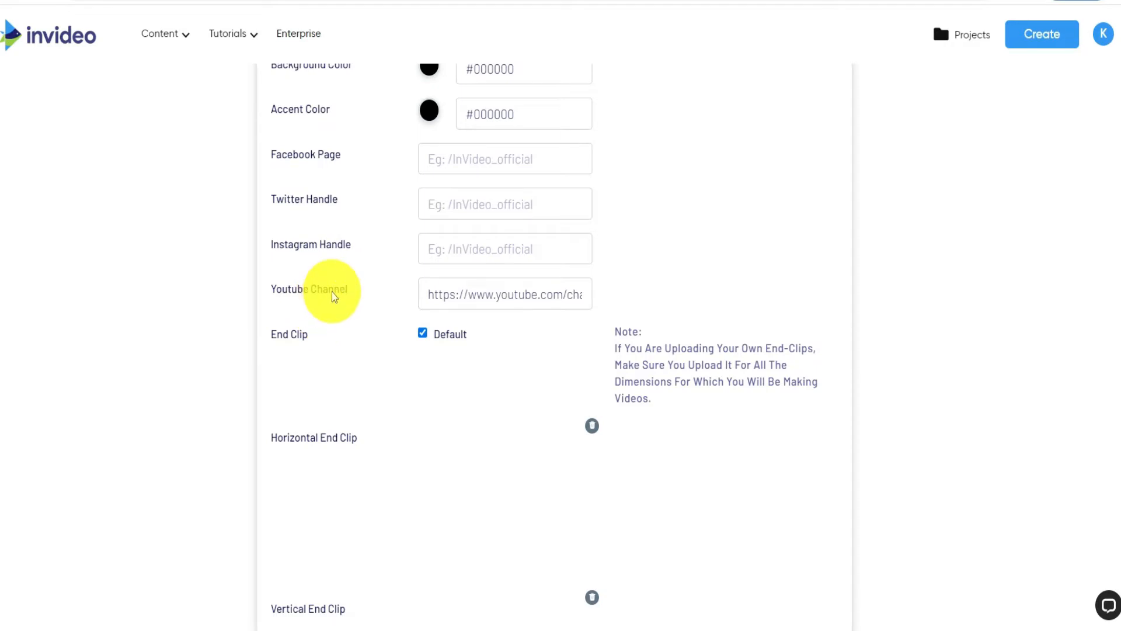
- Return to the home page and search the pre-made templates in Wide (16:9) for "real estate"
click(51, 46)
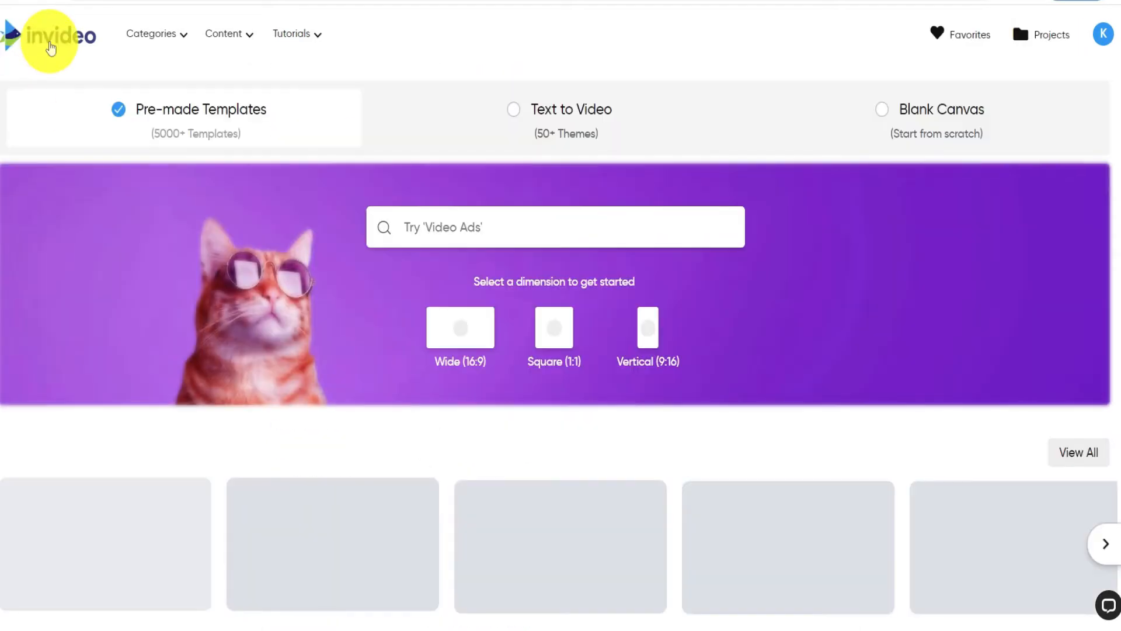
click(469, 226)
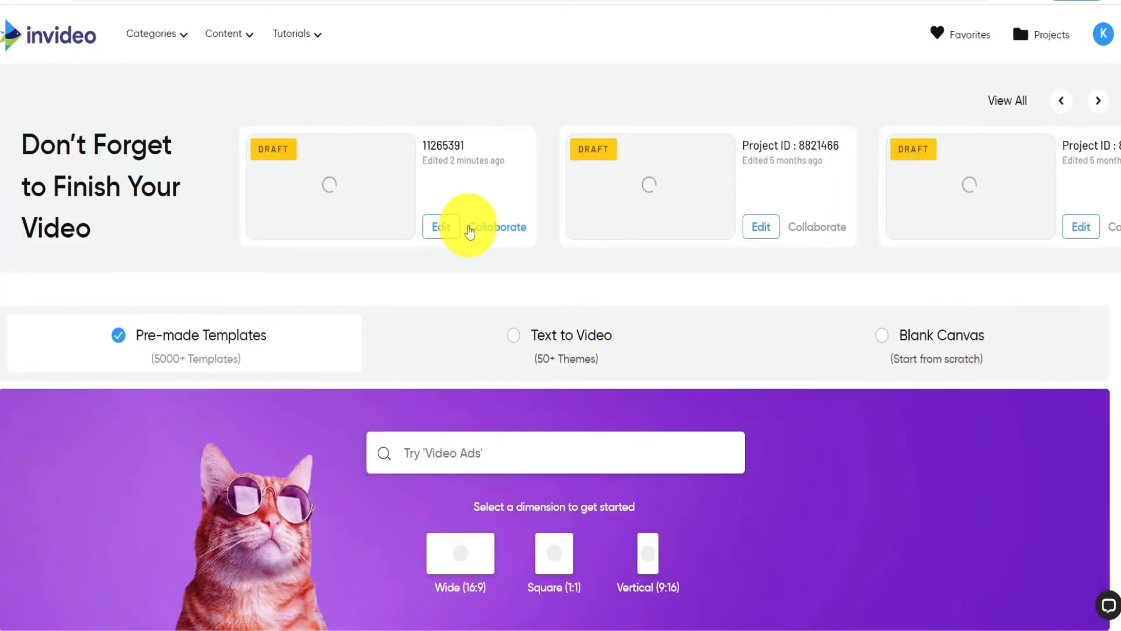
scroll(313, 370, down, 3)
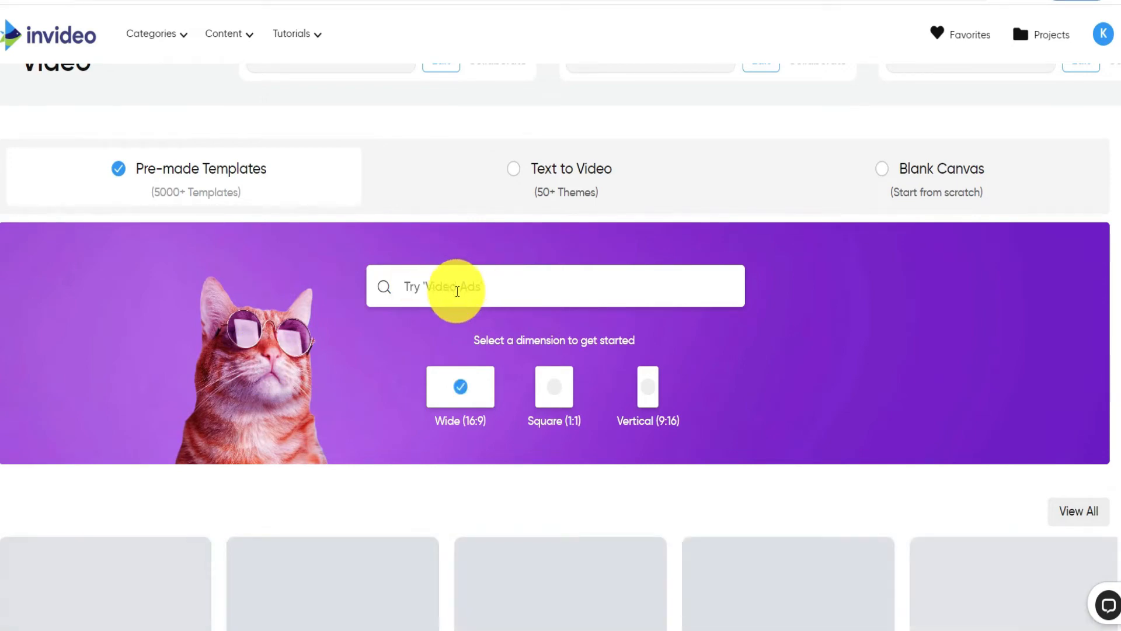
scroll(457, 291, down, 1)
click(457, 217)
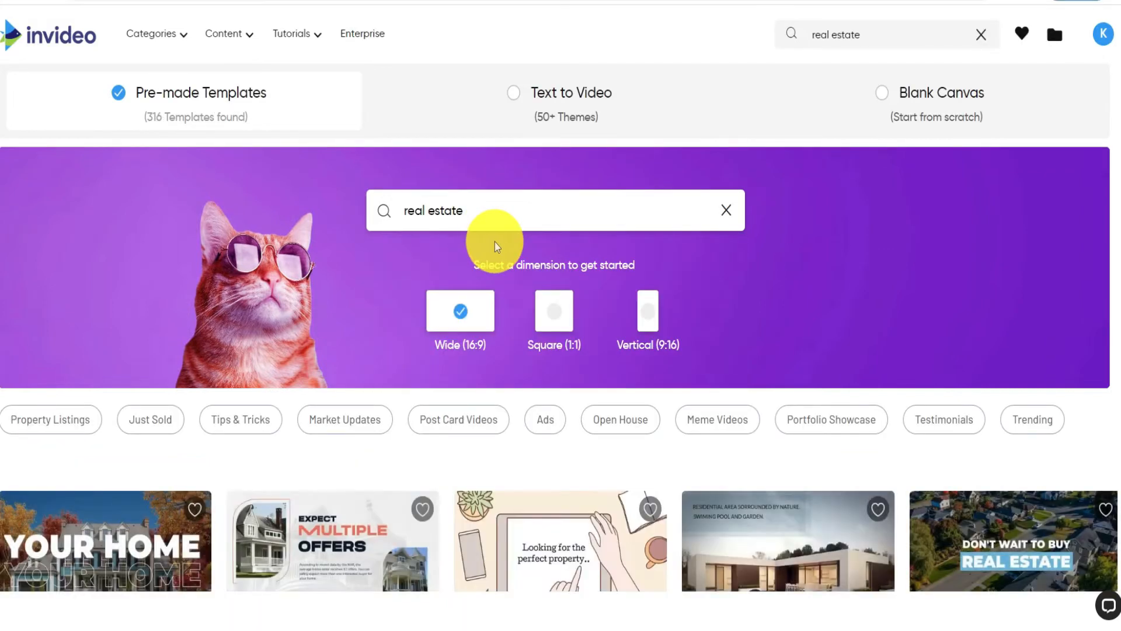
- Browse the real estate templates and open the details of the "Real Estate Video Ad" template
scroll(494, 239, down, 6)
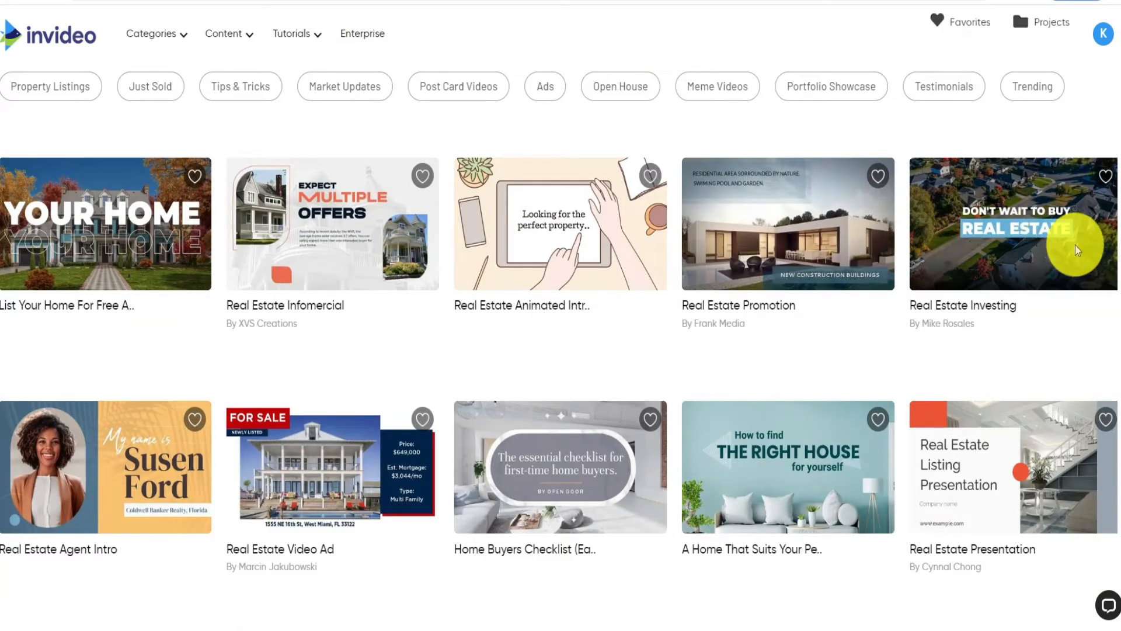
scroll(343, 388, down, 15)
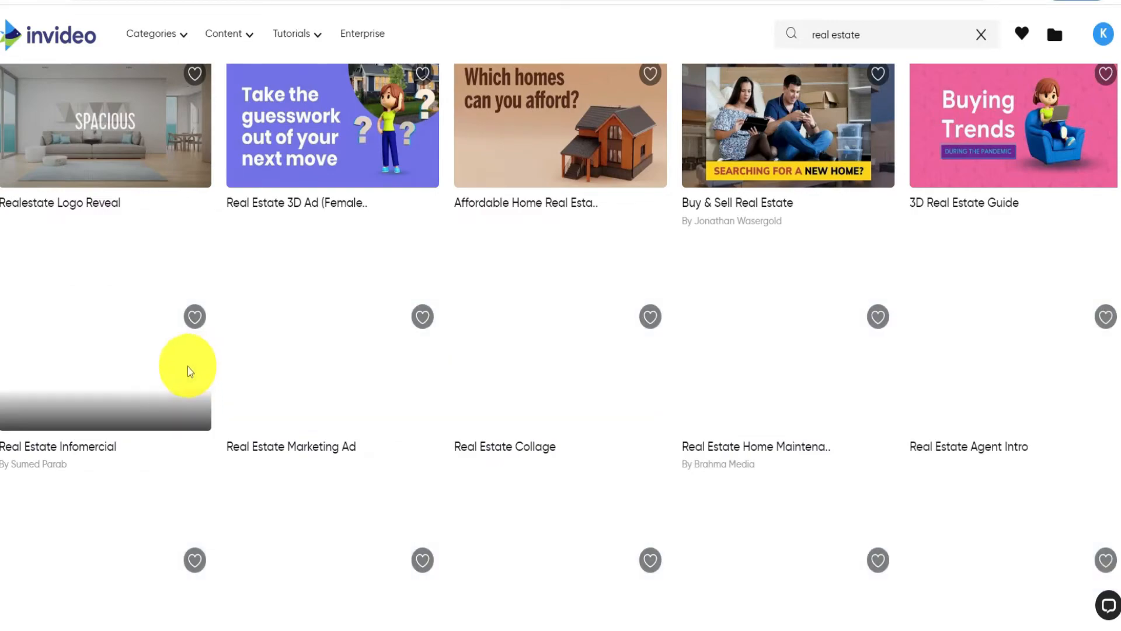
scroll(176, 371, up, 6)
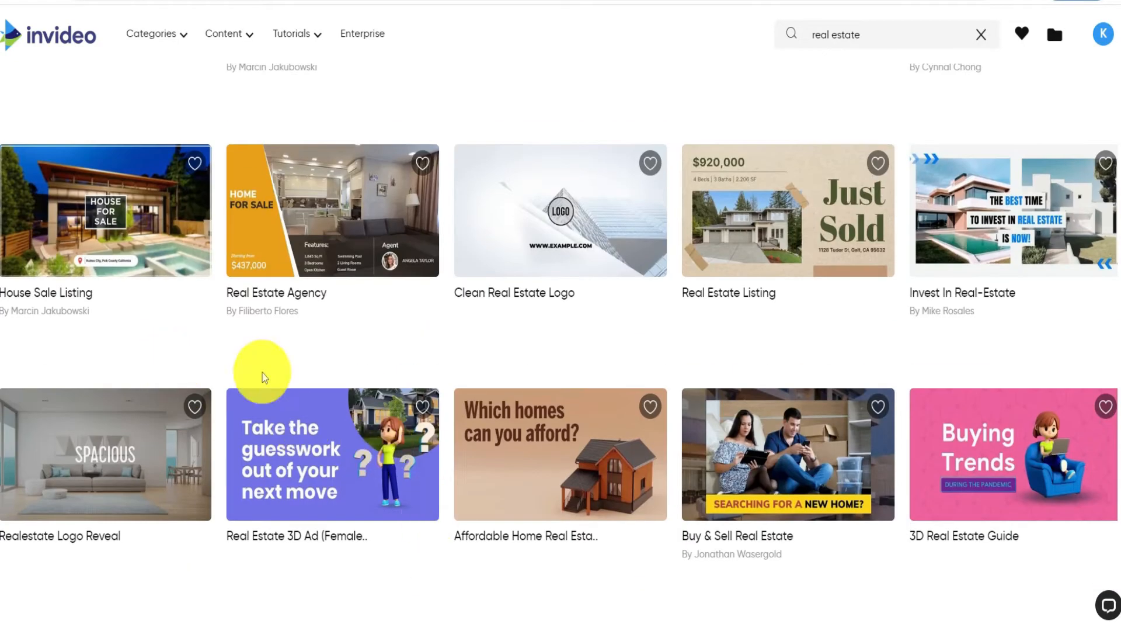
scroll(303, 431, up, 9)
scroll(260, 350, down, 4)
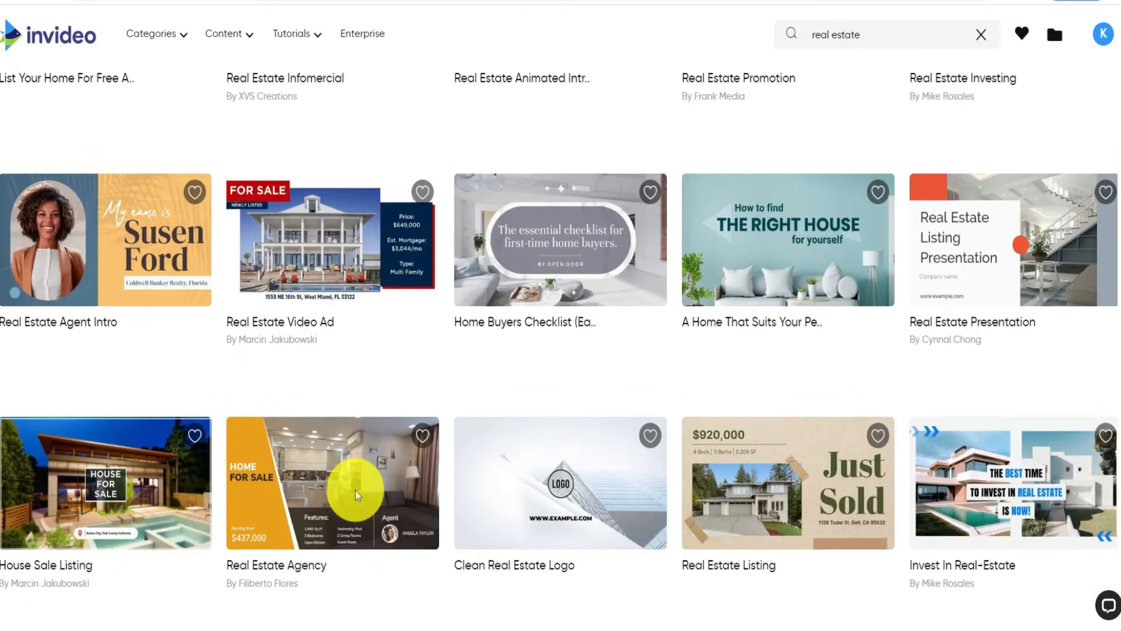
scroll(358, 495, up, 3)
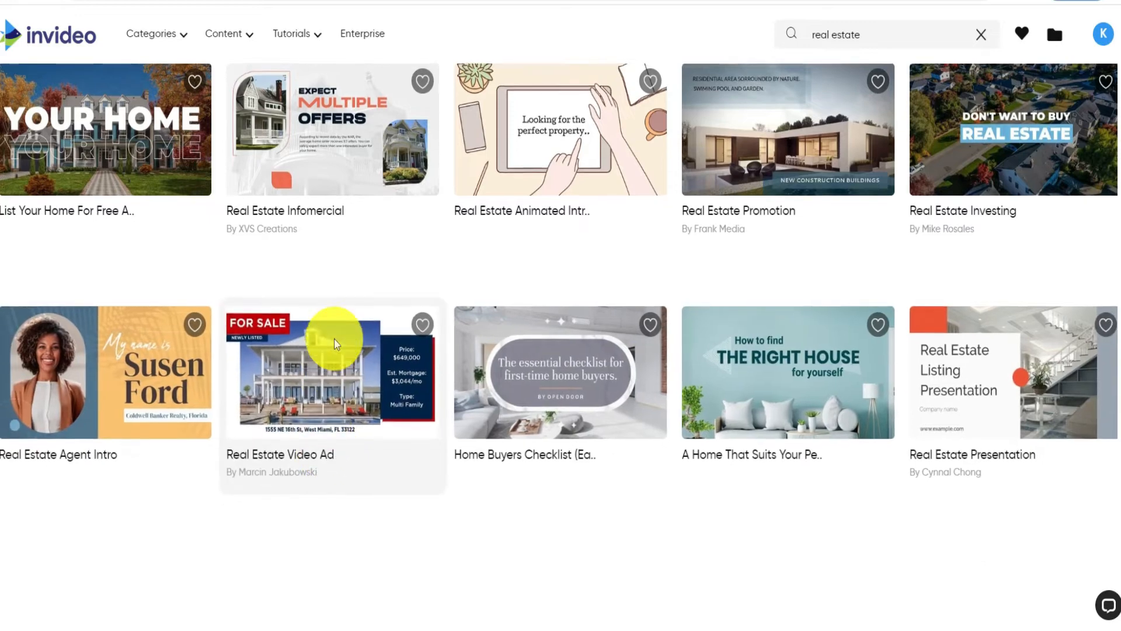
click(269, 336)
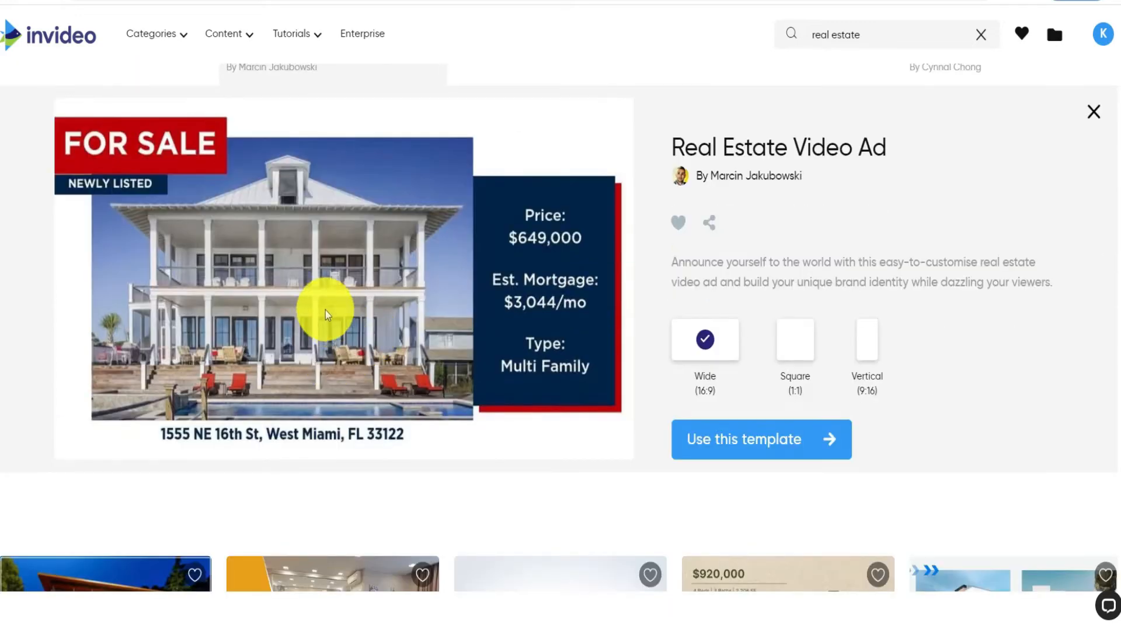
- Preview the Real Estate Video Ad and open it in the editor in Wide (16:9)
click(326, 314)
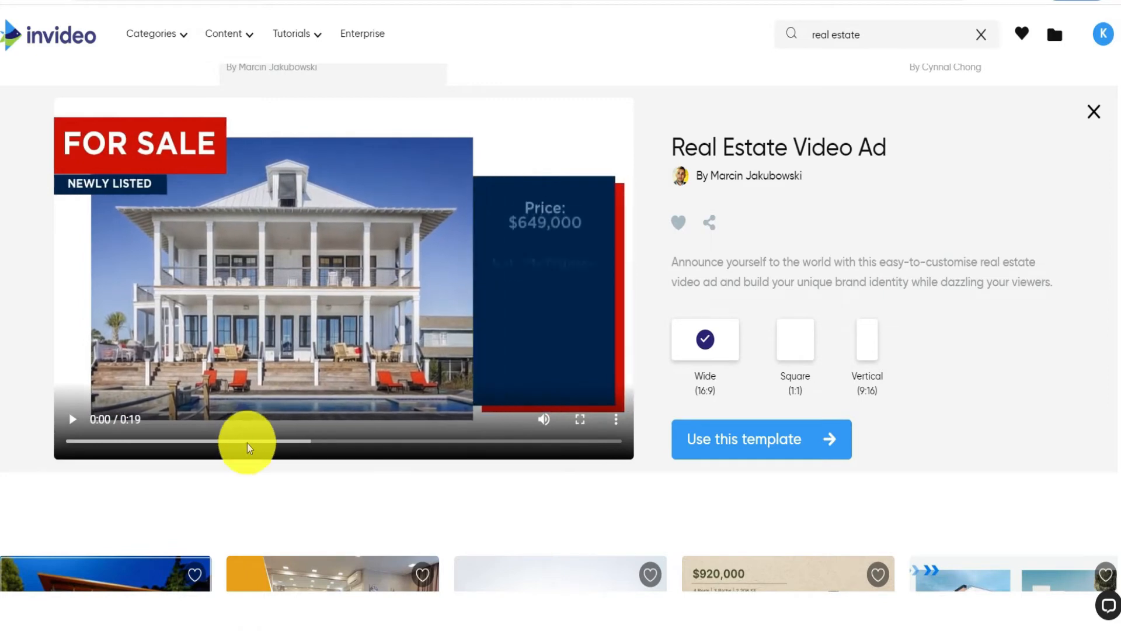
scroll(74, 500, up, 1)
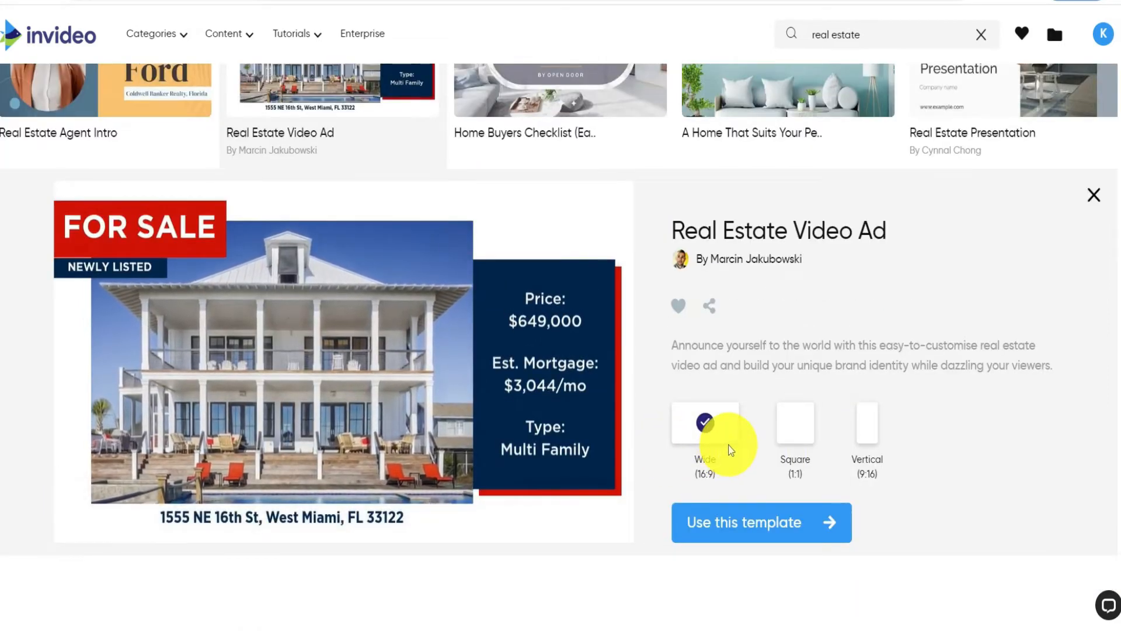
click(76, 507)
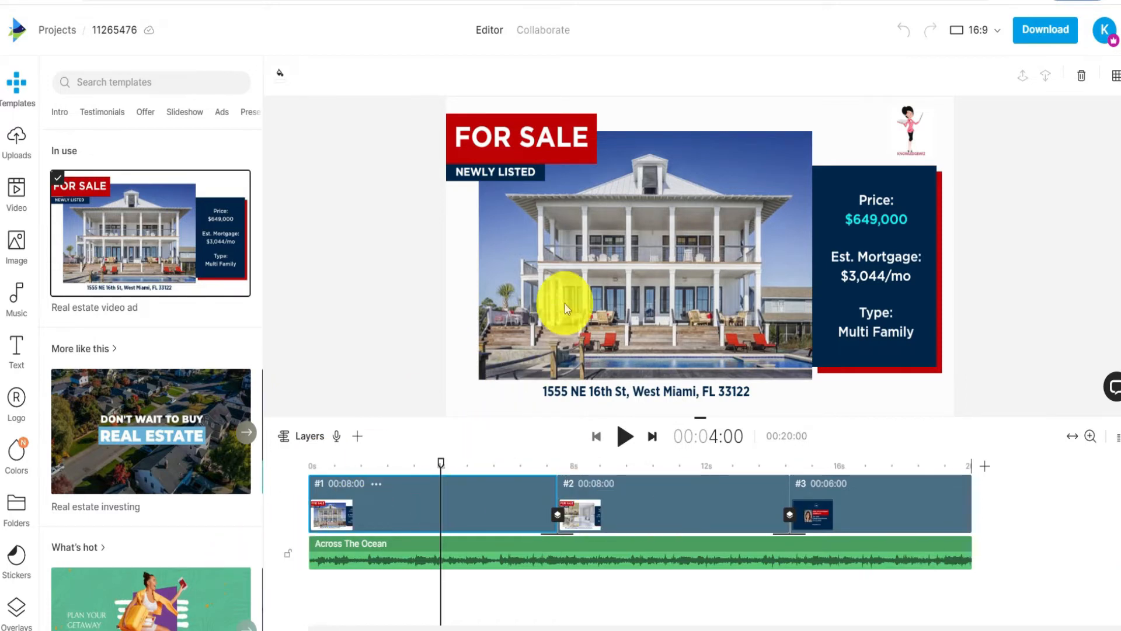
- Resize the house photo in the first scene slightly, delete it, and undo the deletion
click(673, 283)
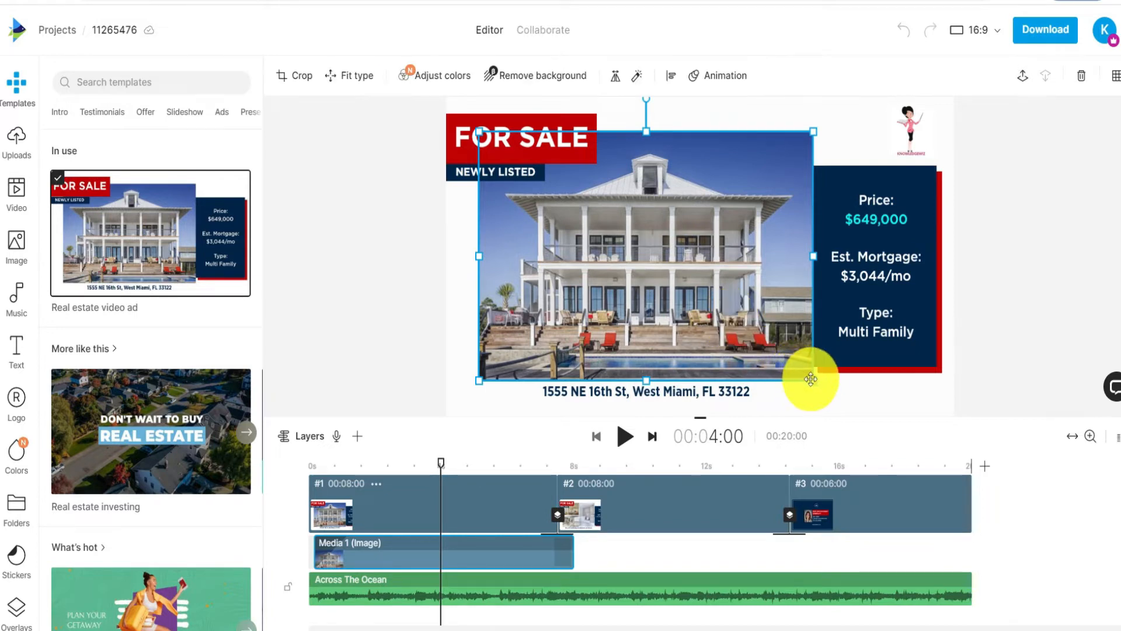
mouse_move(813, 380)
mouse_down()
mouse_move(646, 275)
mouse_move(810, 394)
mouse_move(802, 388)
mouse_up()
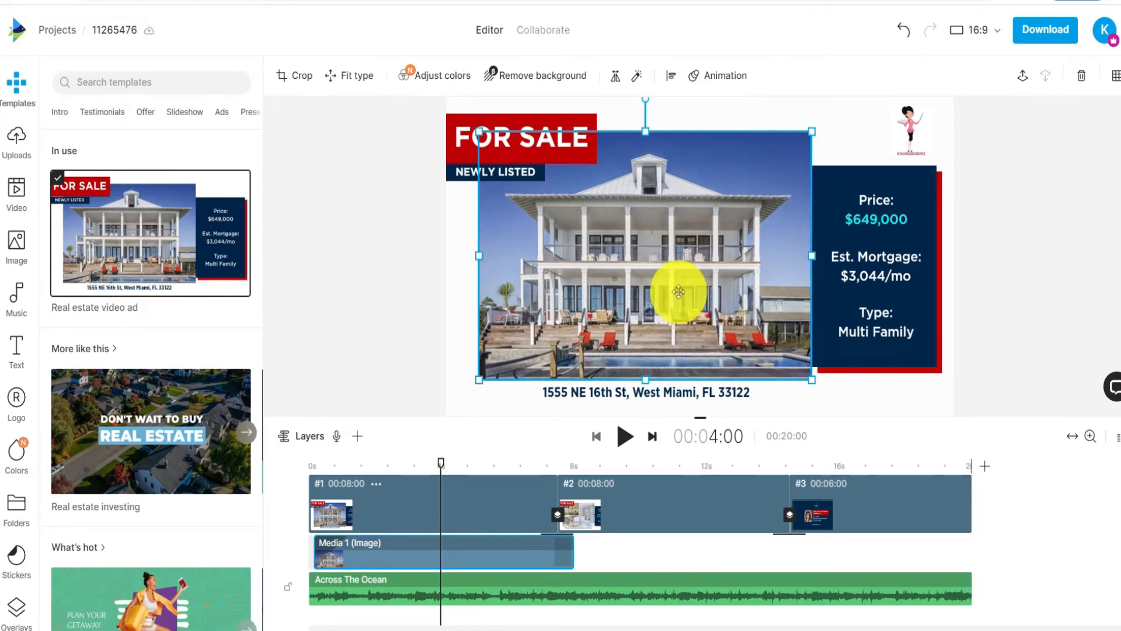
key(Delete)
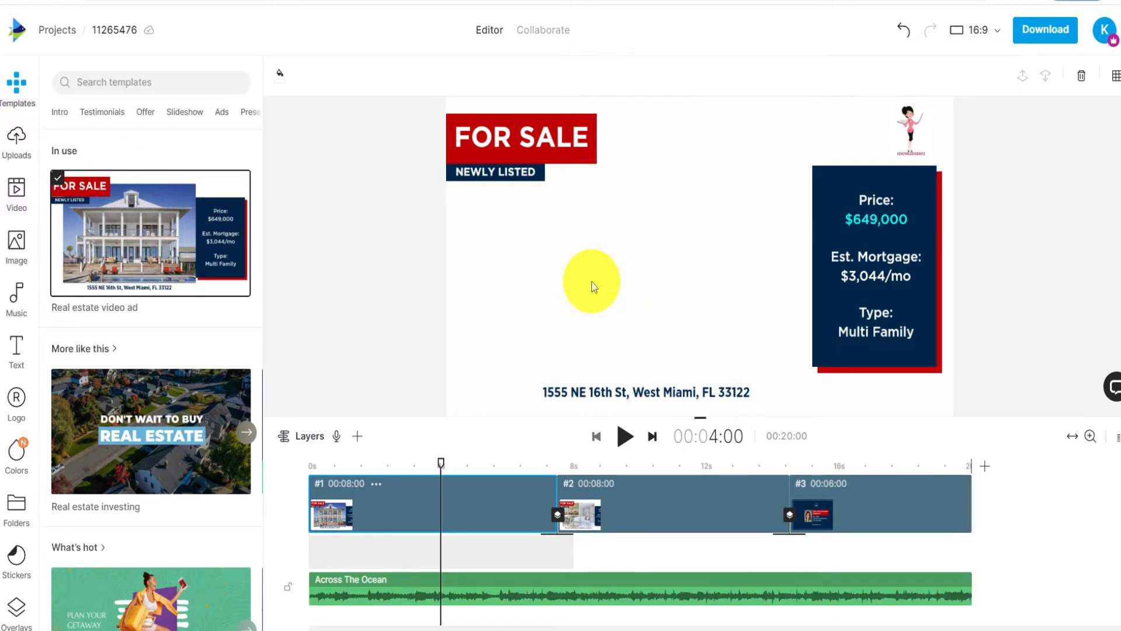
click(904, 31)
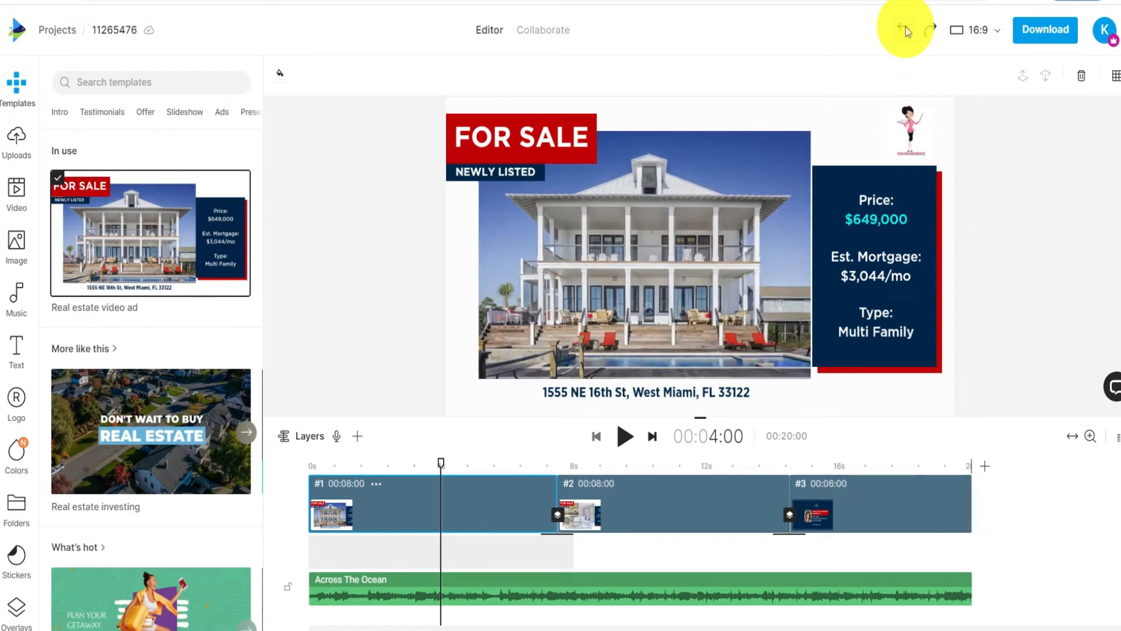
- Set the price in the first scene to $749,000 and select the estimated mortgage text
click(863, 205)
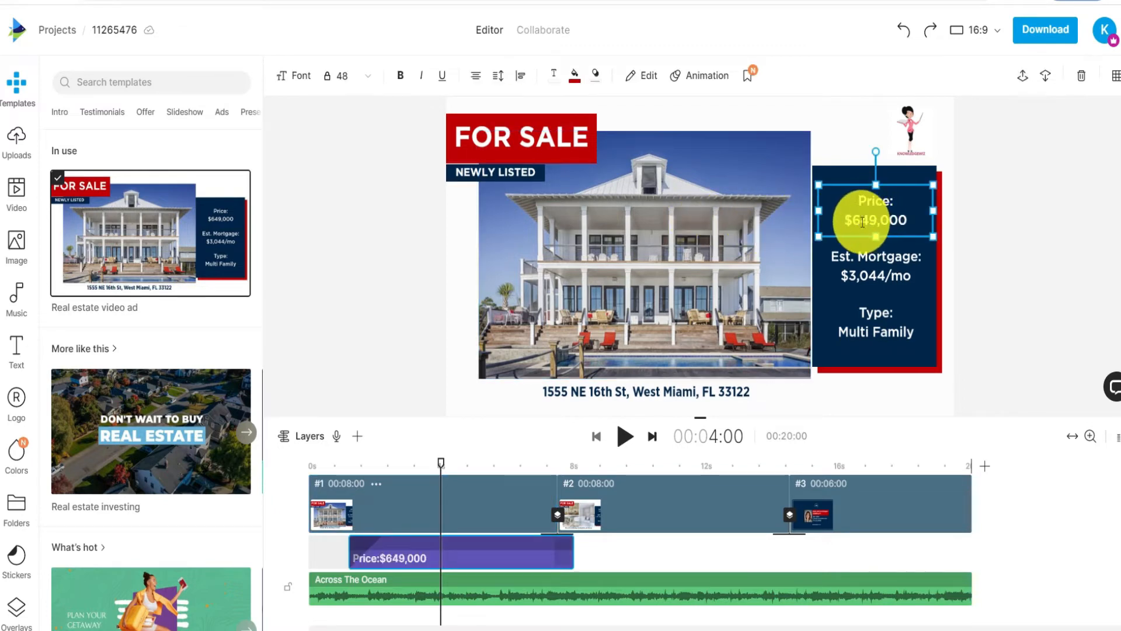
drag(862, 222, 862, 220)
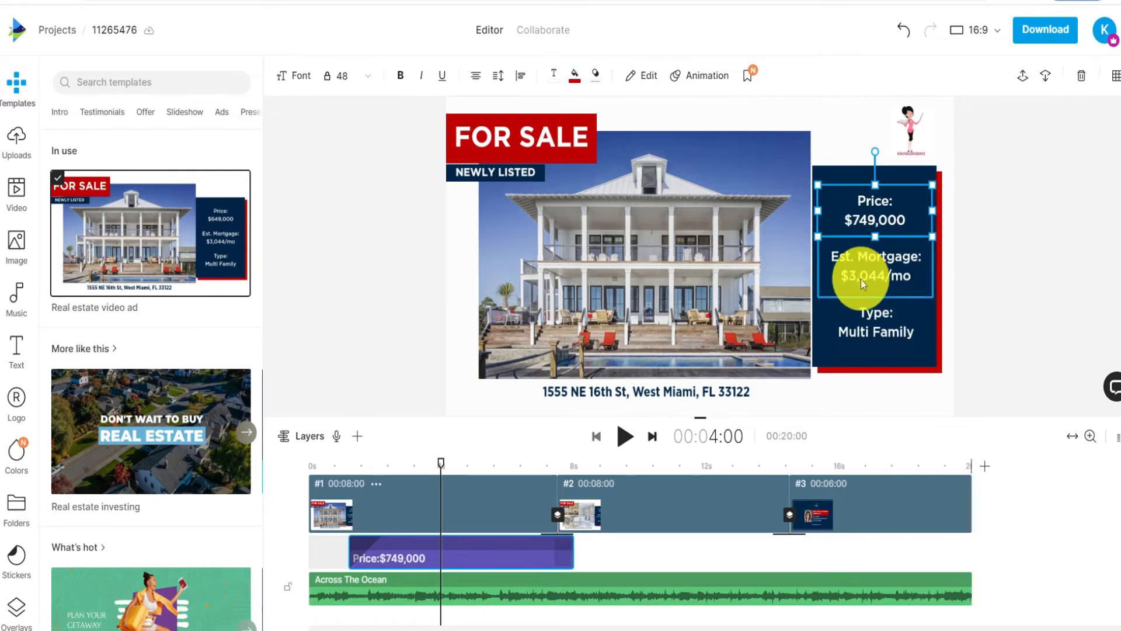
click(881, 276)
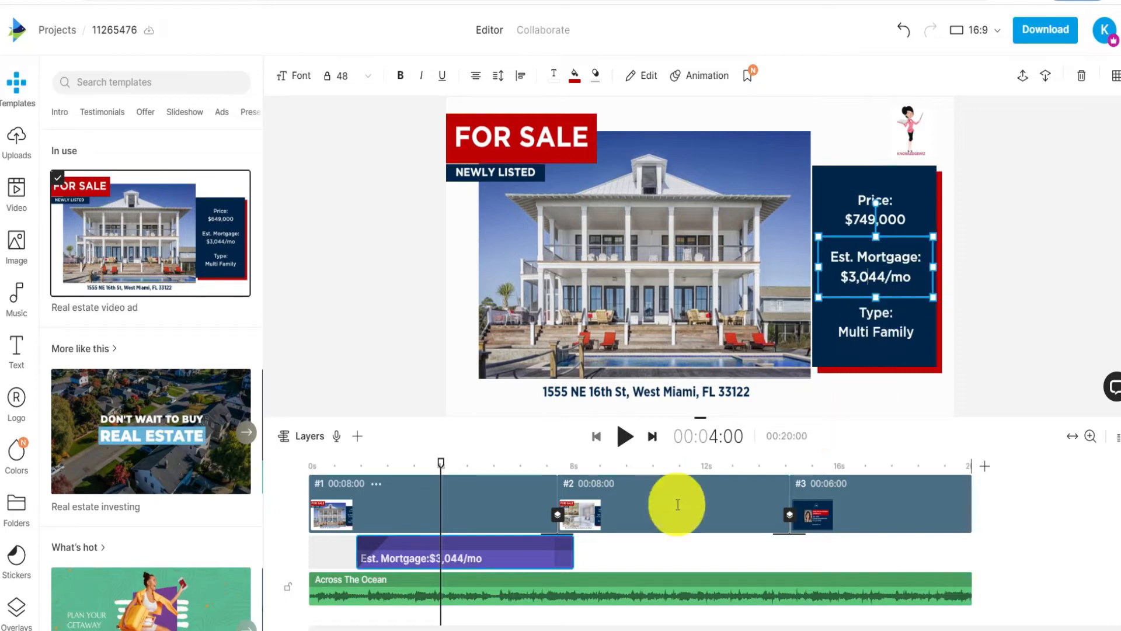
- Shorten the tall bathtub photo in the second scene to match the bedroom photo's height
click(640, 510)
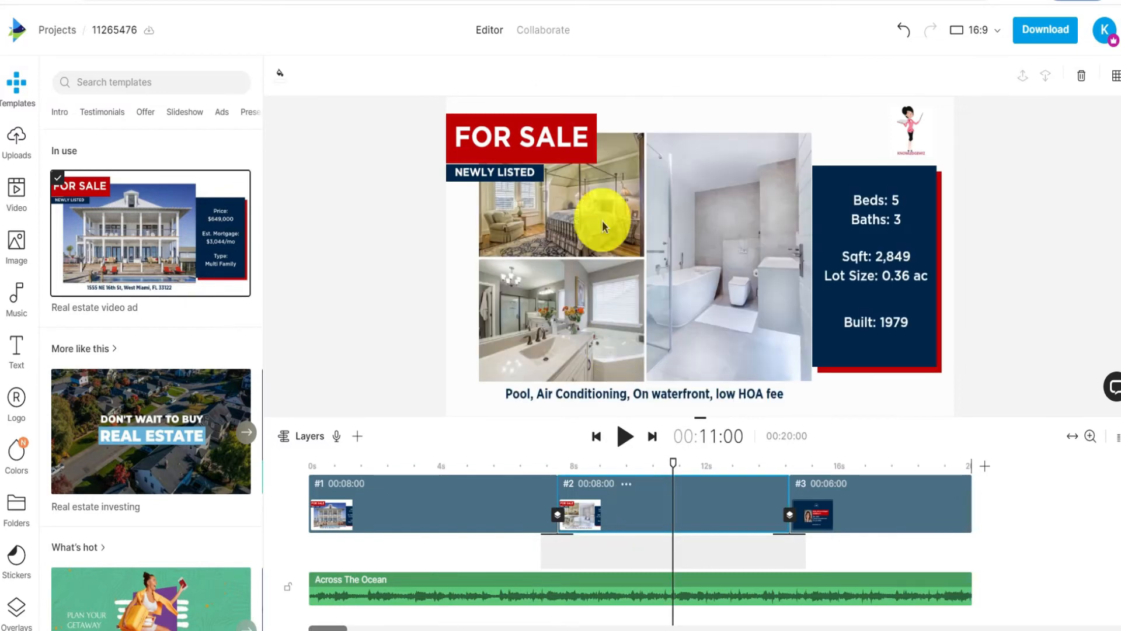
click(732, 360)
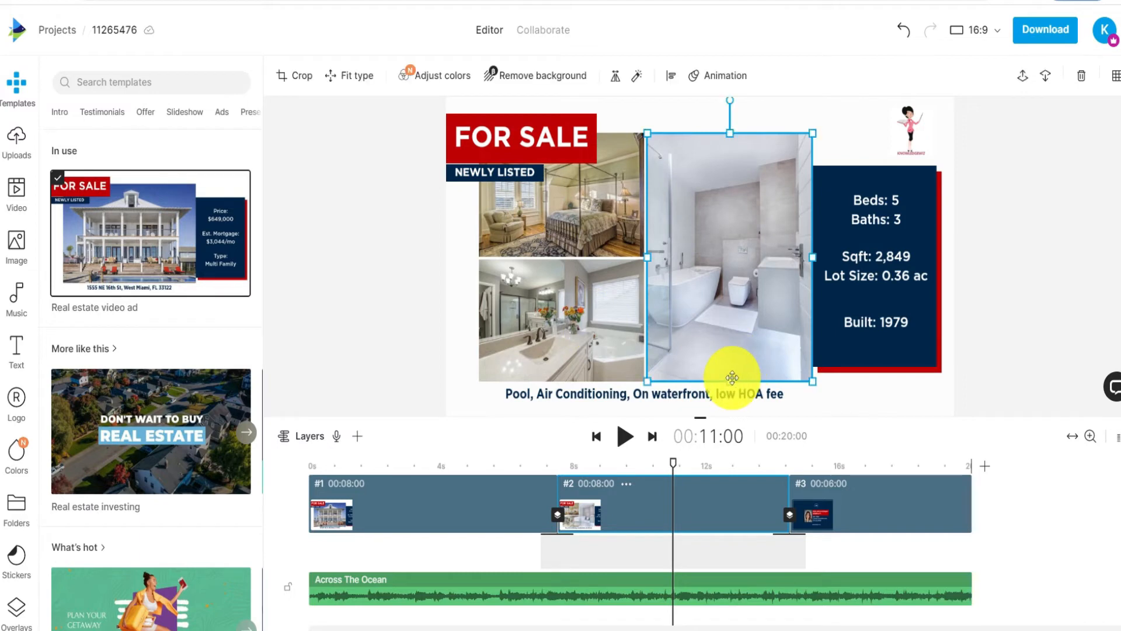
drag(729, 380, 728, 254)
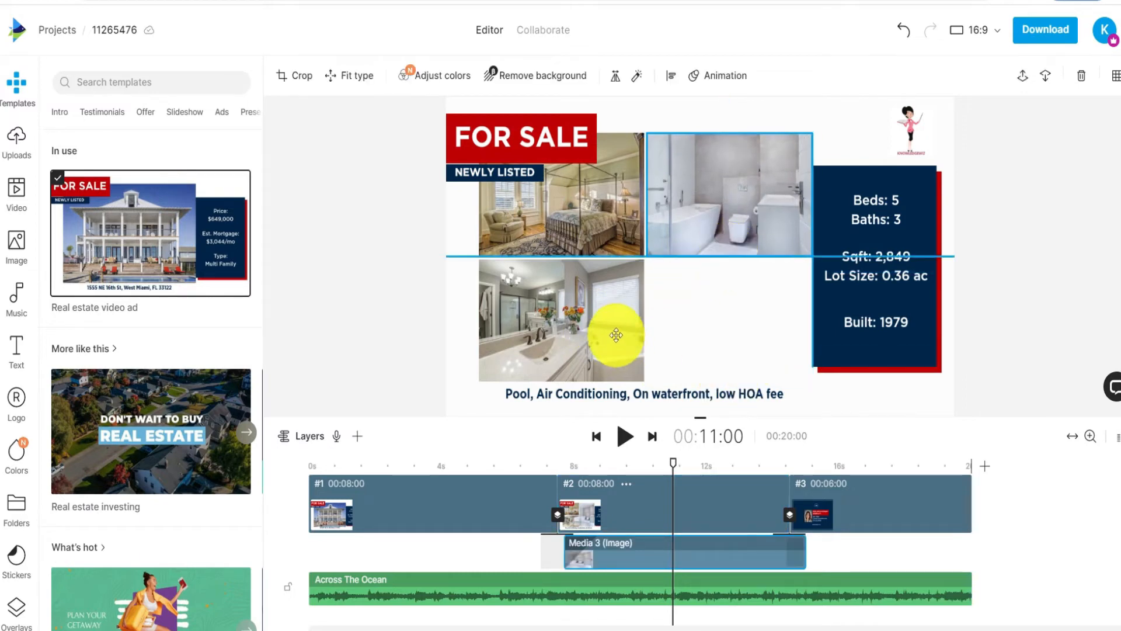
- Move the bathroom sink photo into the empty space directly below the bathtub photo
click(525, 332)
drag(525, 333, 690, 338)
click(537, 338)
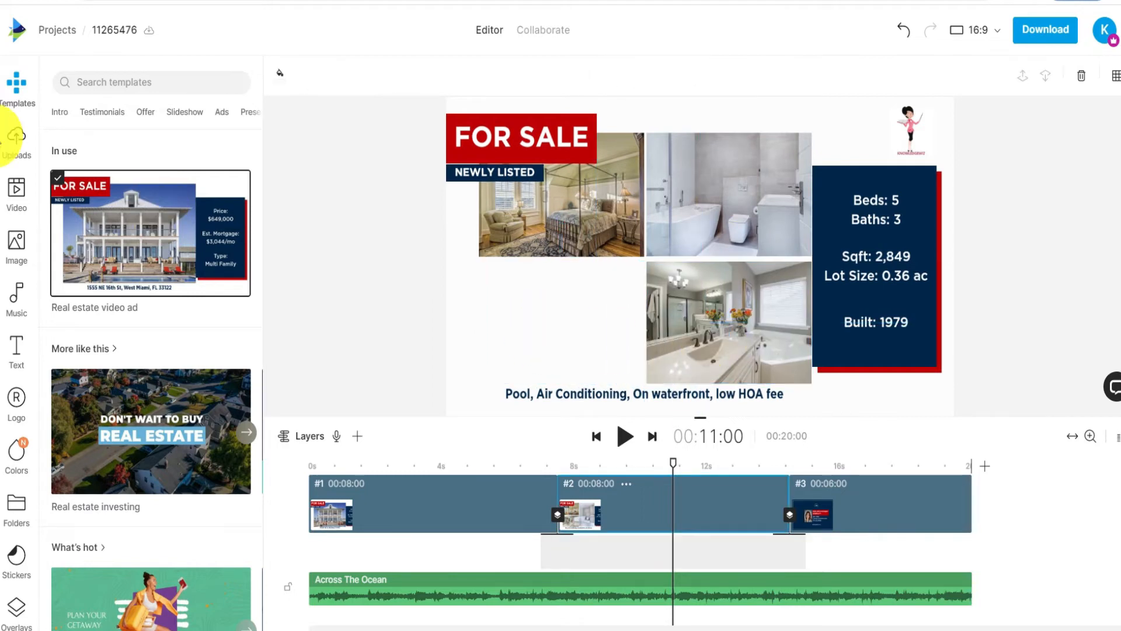
- Try the uploaded "scraped Image" in the empty area below the bedroom photo and delete it
click(17, 146)
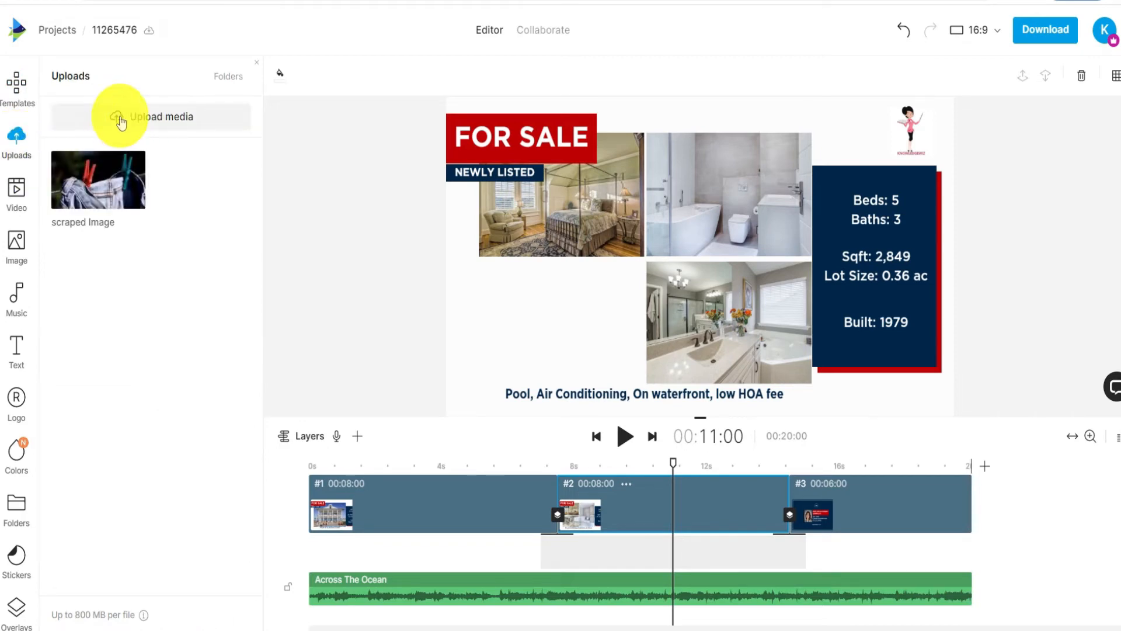
mouse_move(105, 183)
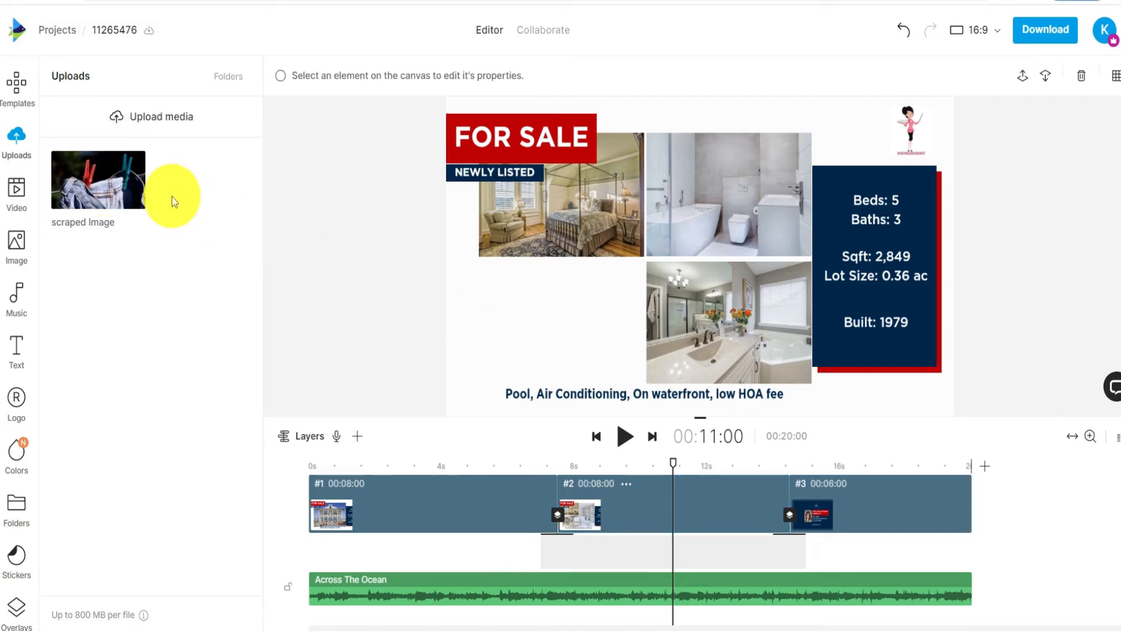
click(132, 184)
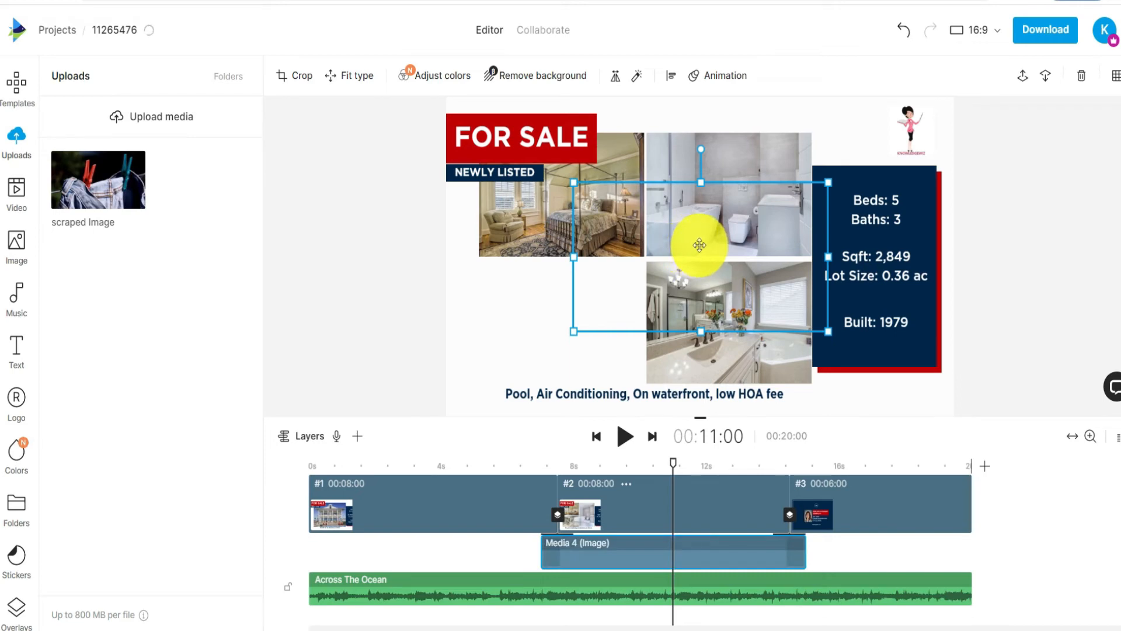
drag(699, 244, 566, 318)
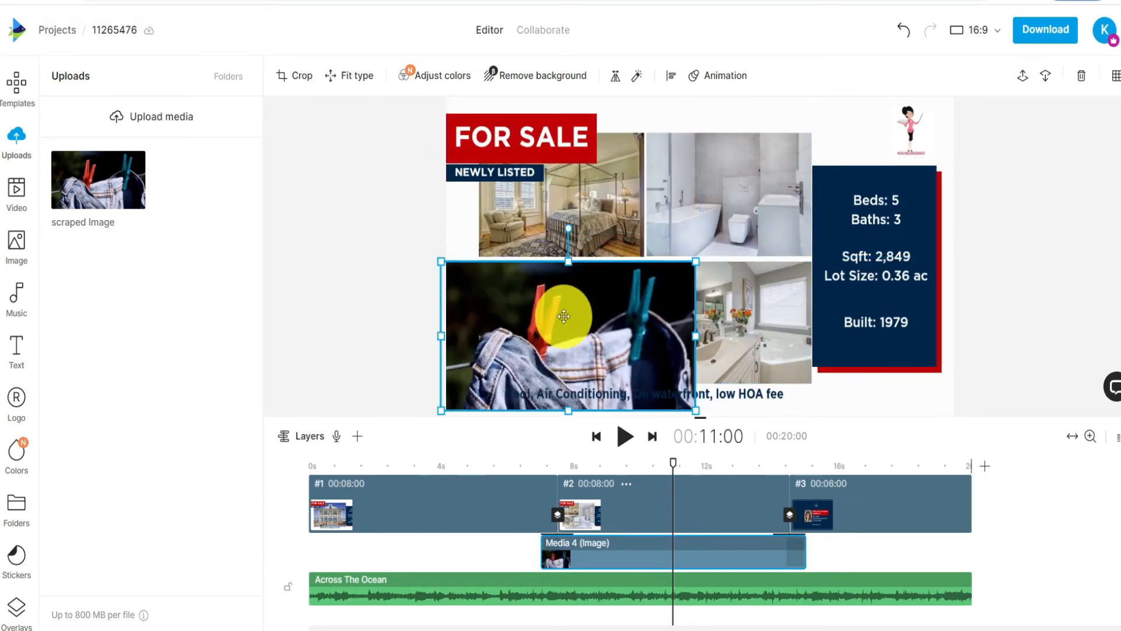
key(Delete)
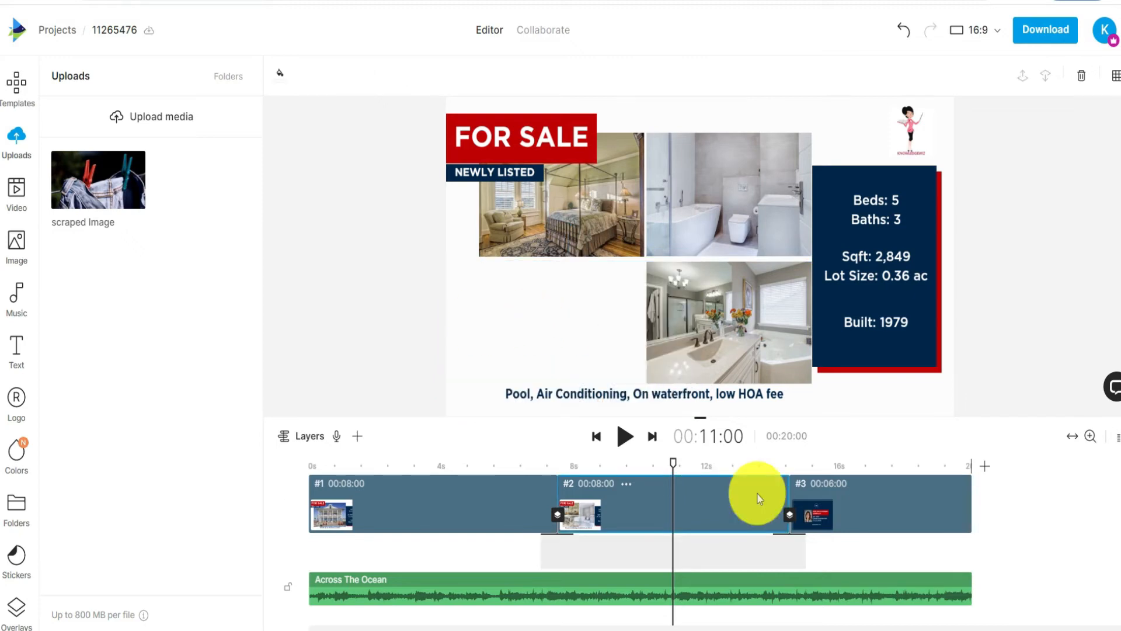
- Examine the closing contact scene's agent photo, logo and layers
click(865, 509)
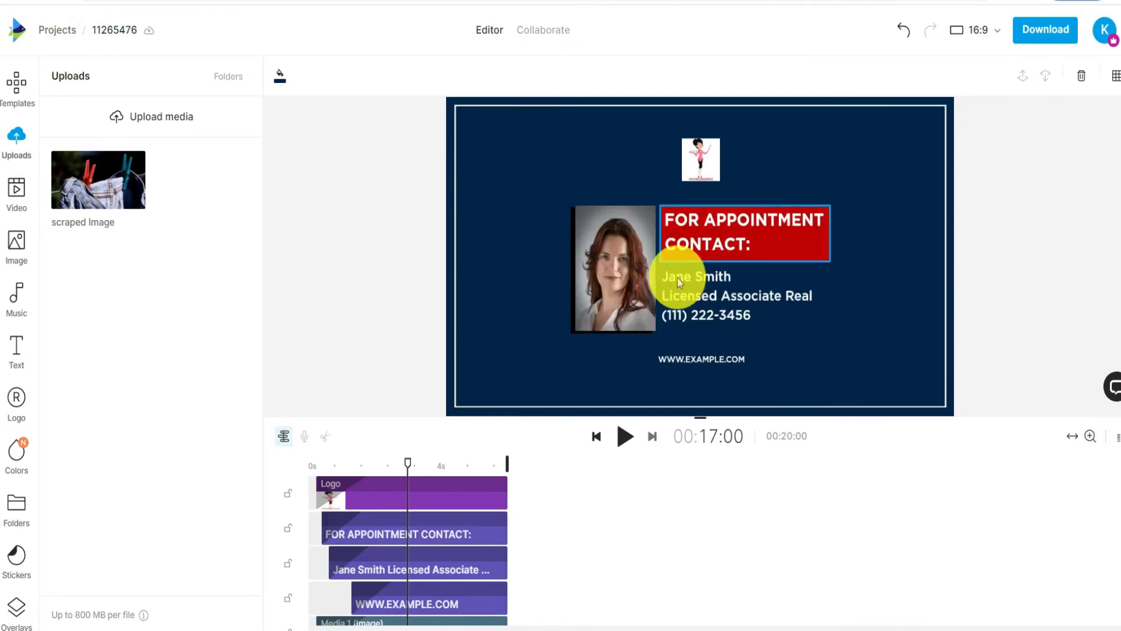
click(620, 271)
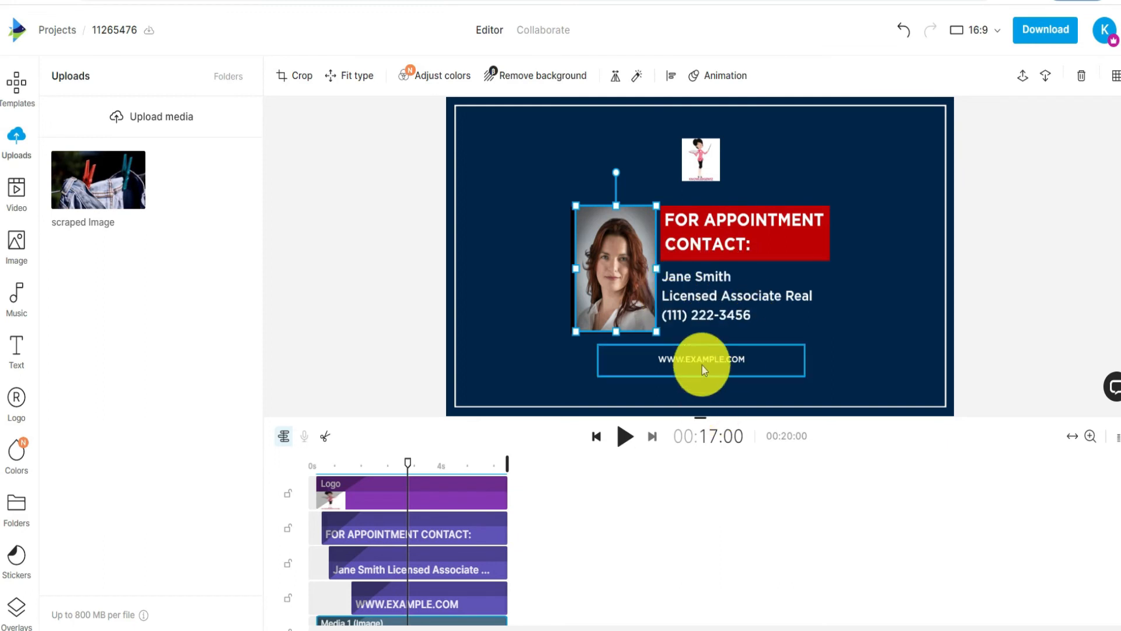
click(708, 164)
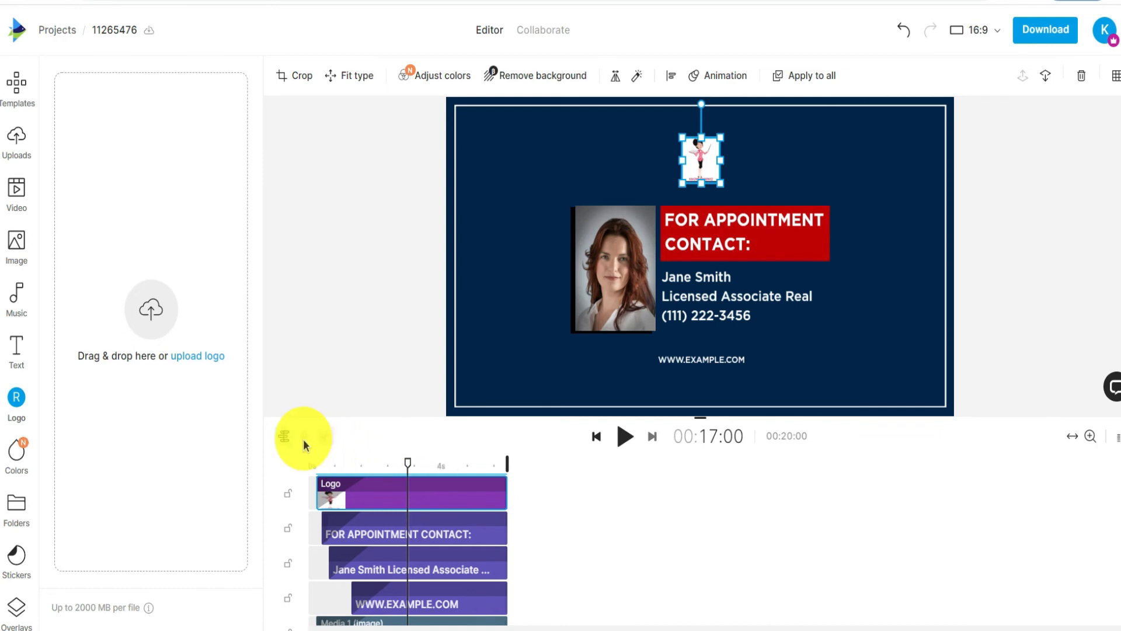
scroll(363, 529, down, 1)
scroll(541, 437, down, 3)
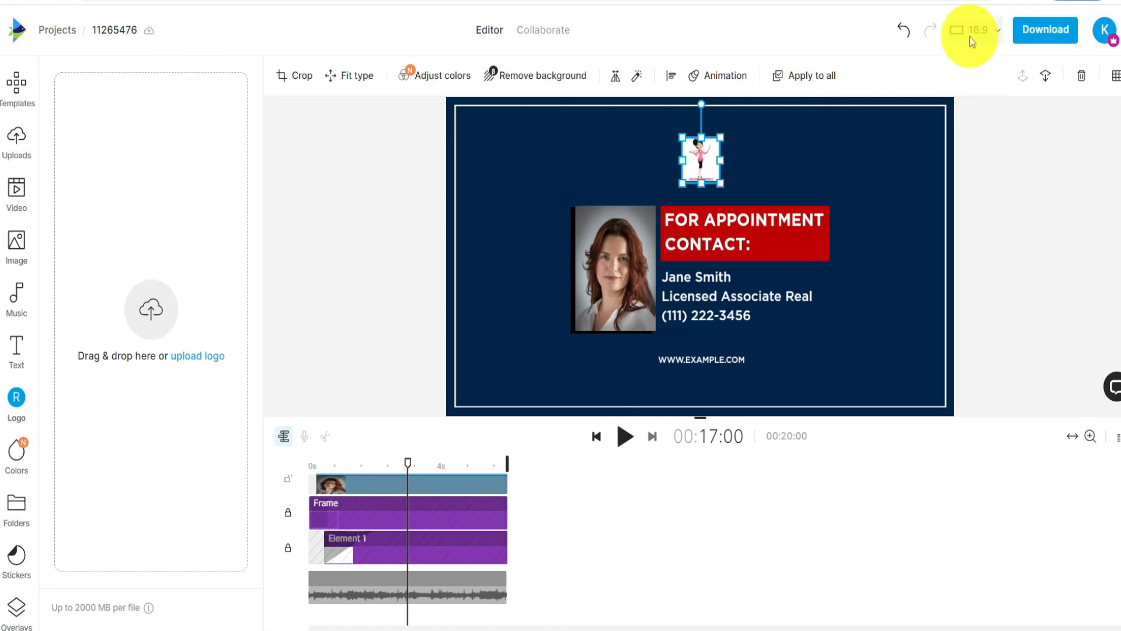
- Choose the Wide 16:9 video size and start downloading the video
click(996, 36)
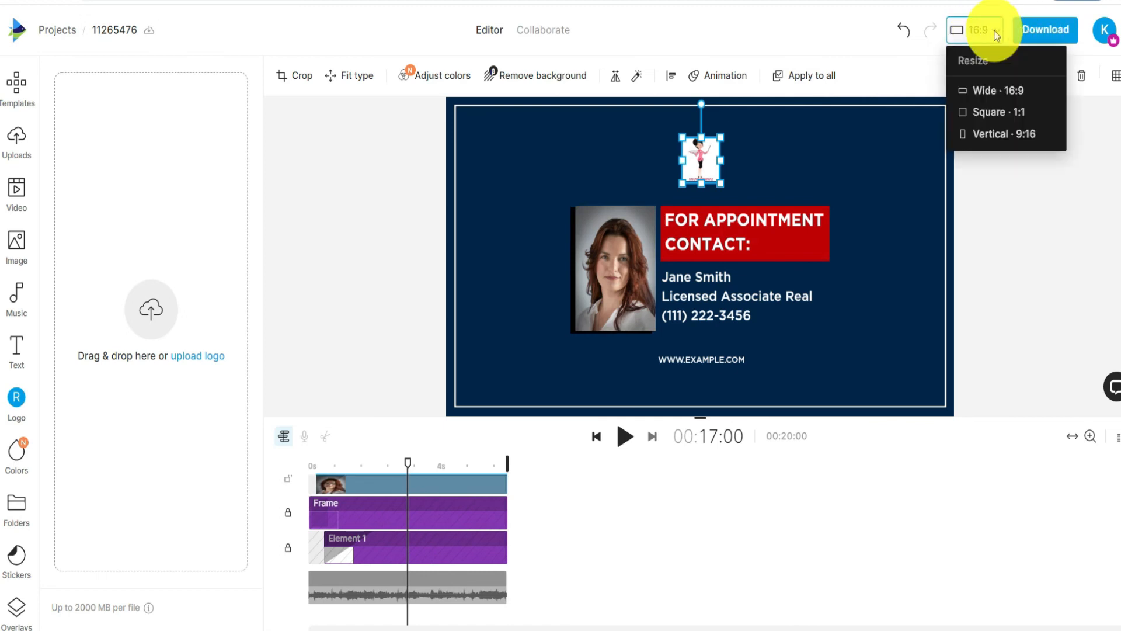
click(1008, 90)
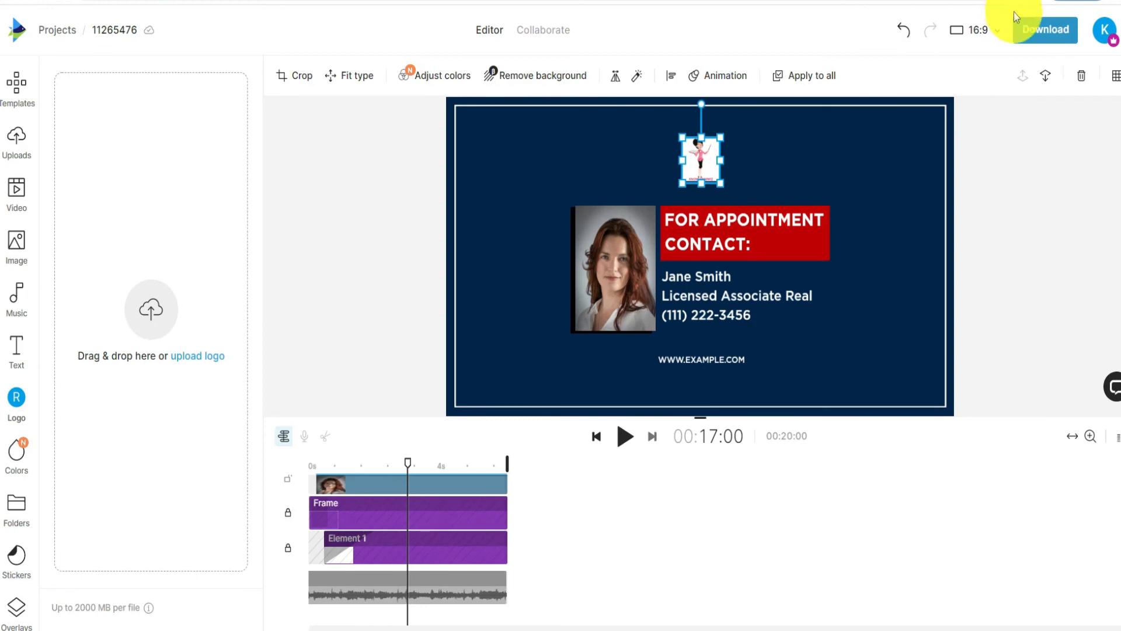
click(1044, 29)
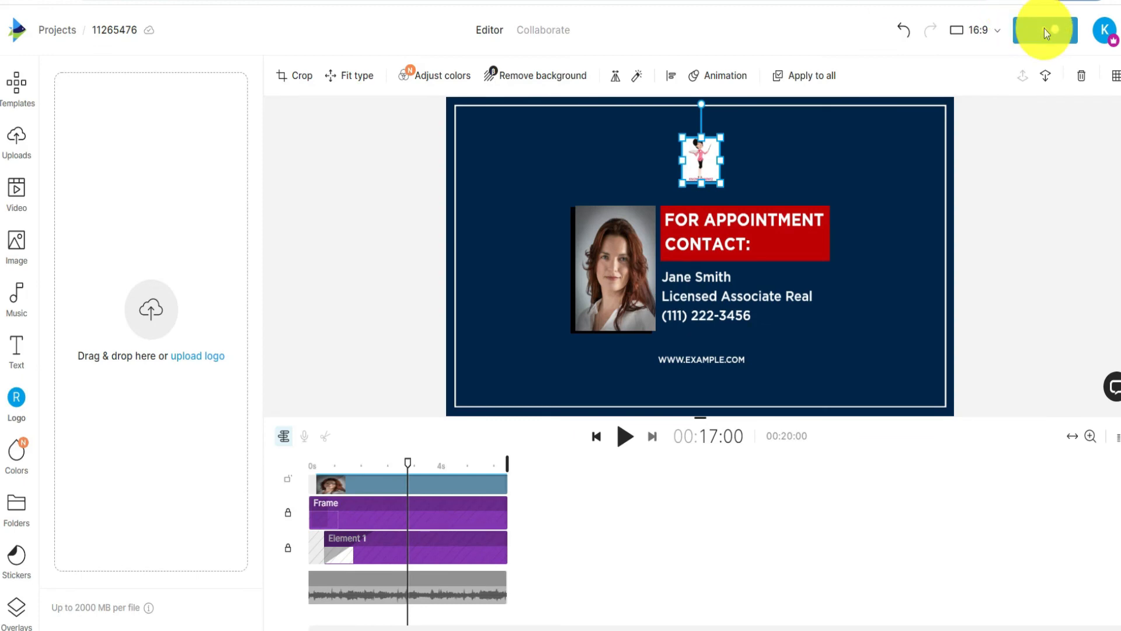